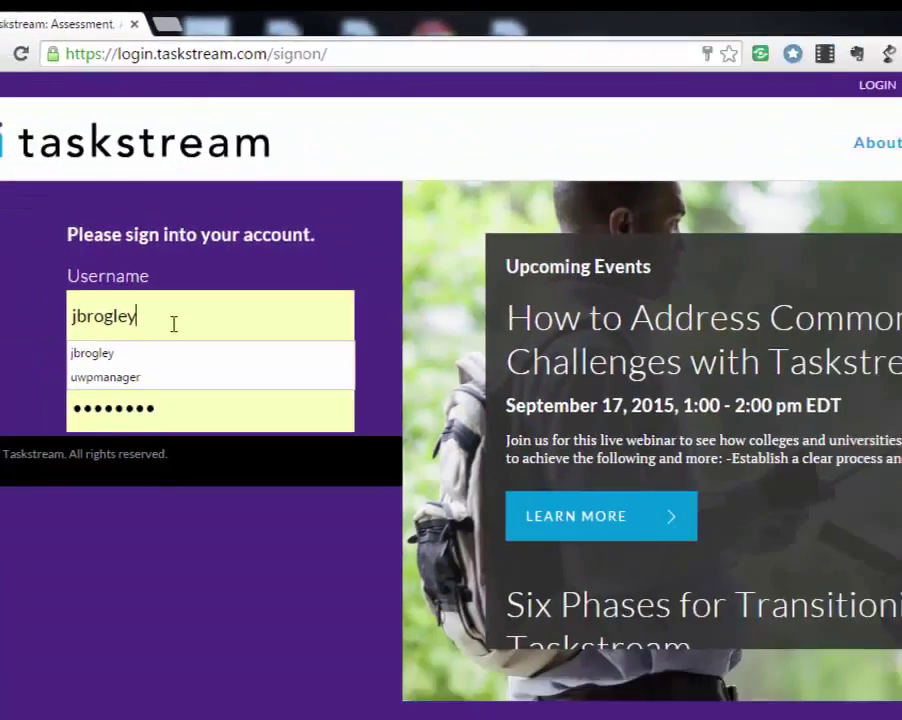
Try to sign in with an altered username, decline saving the login, and open the password reset form.
{"action": "type", "text": "4"}
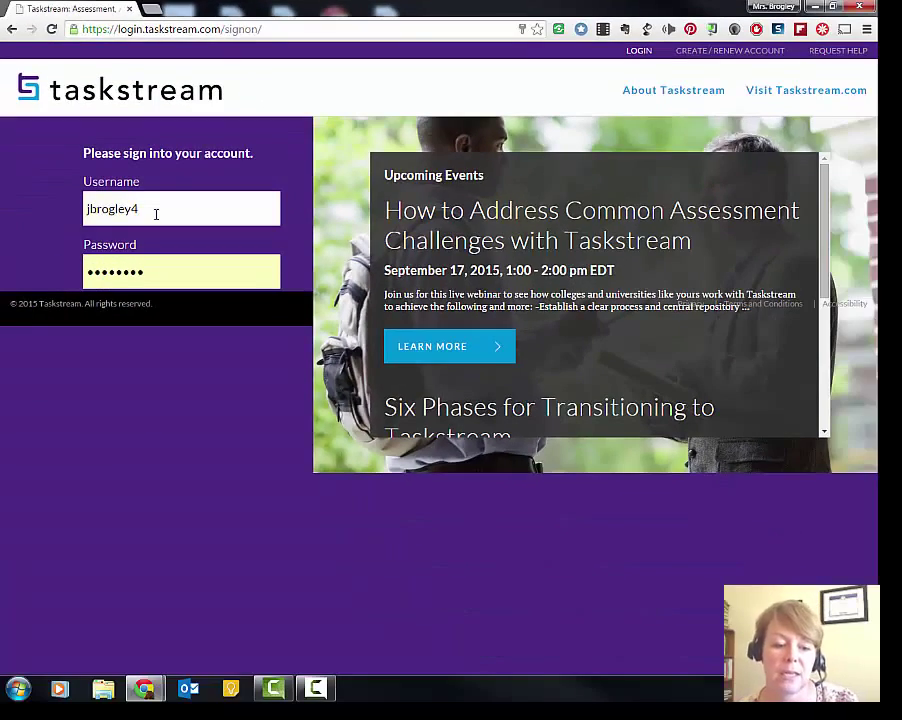
{"action": "key", "text": "Return"}
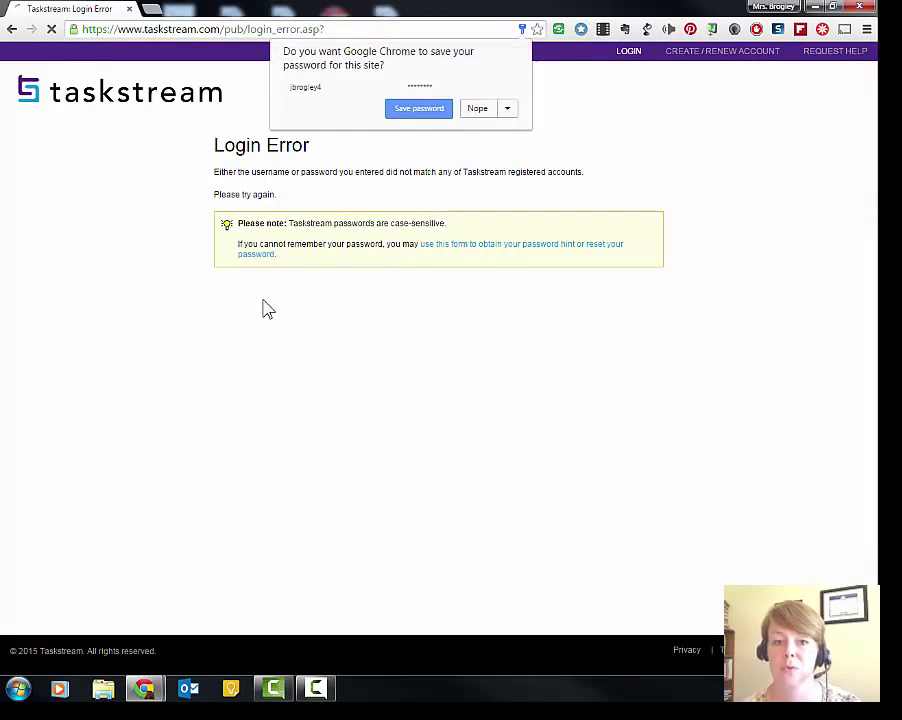
{"action": "left_click", "coordinate": [478, 108]}
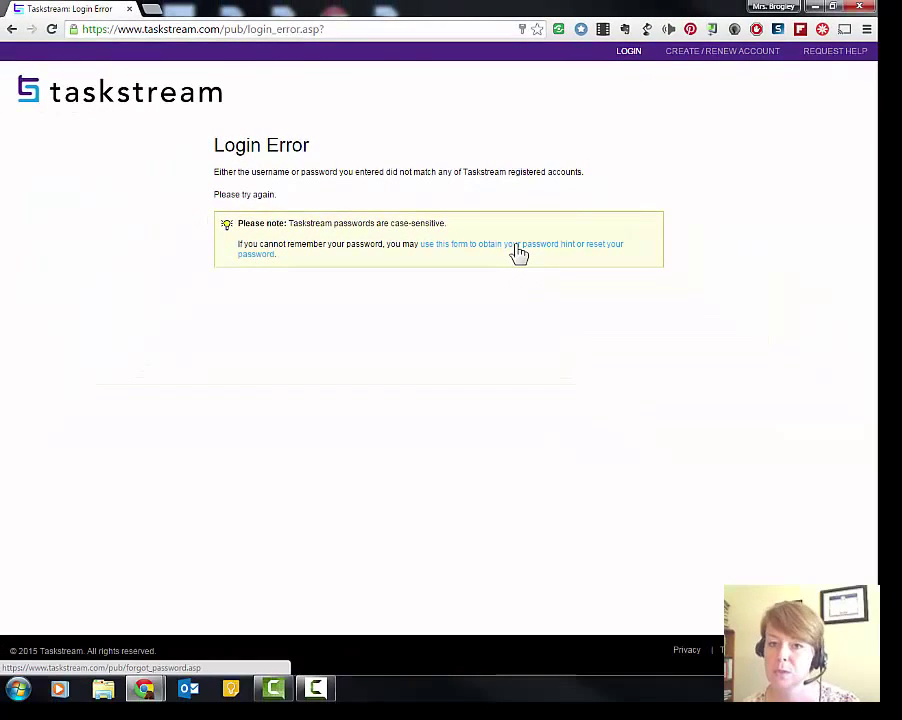
{"action": "left_click", "coordinate": [518, 253]}
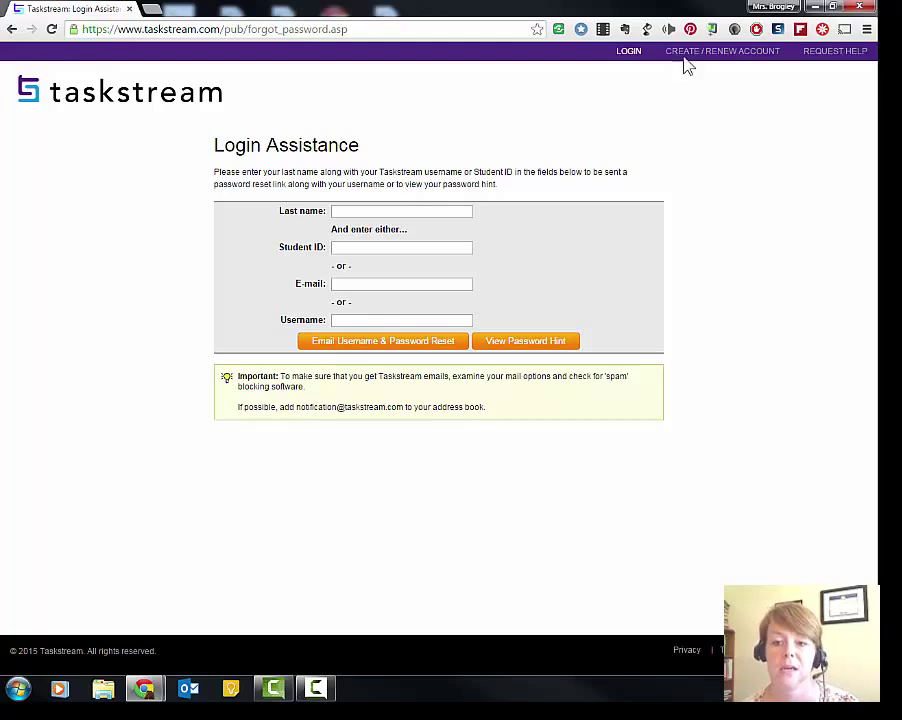
Return to the login page and sign in with the saved account credentials.
{"action": "left_click", "coordinate": [629, 52]}
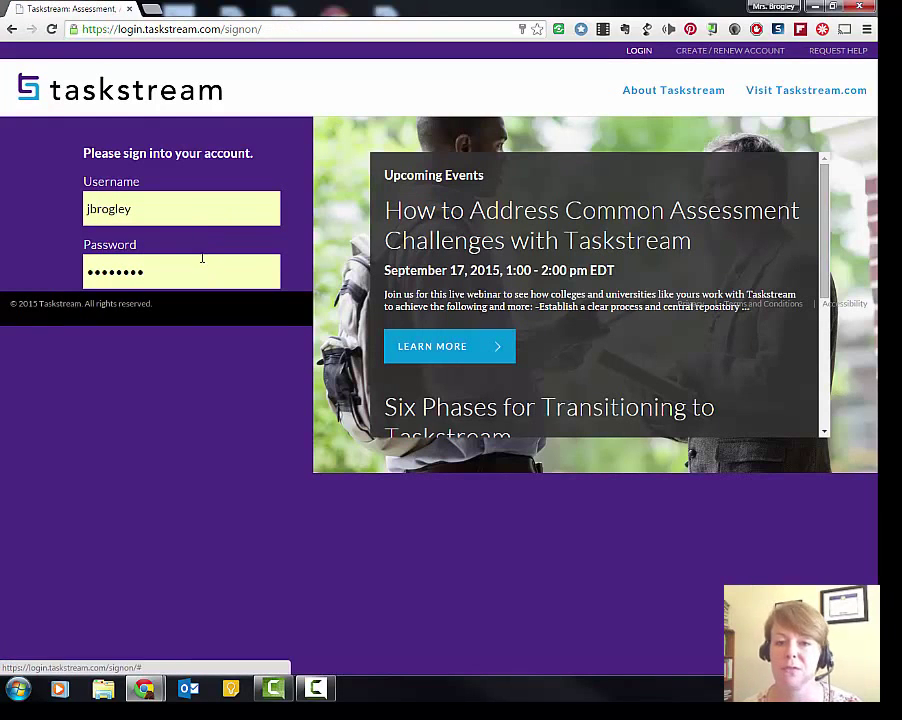
{"action": "key", "text": "Return"}
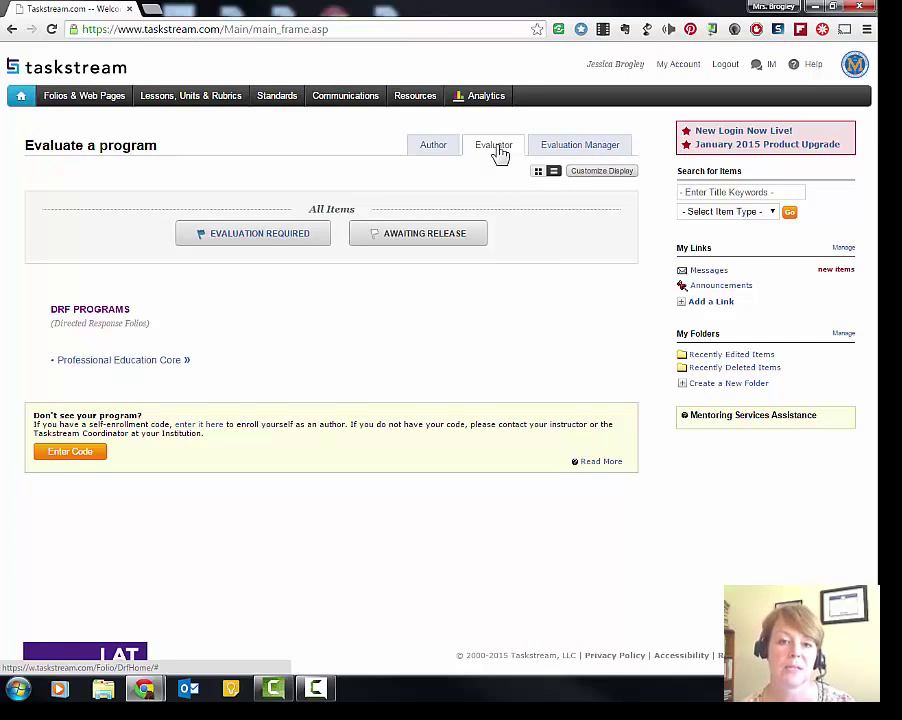
Check the author programs, return to the evaluator programs, and open Professional Education Core.
{"action": "left_click", "coordinate": [426, 155]}
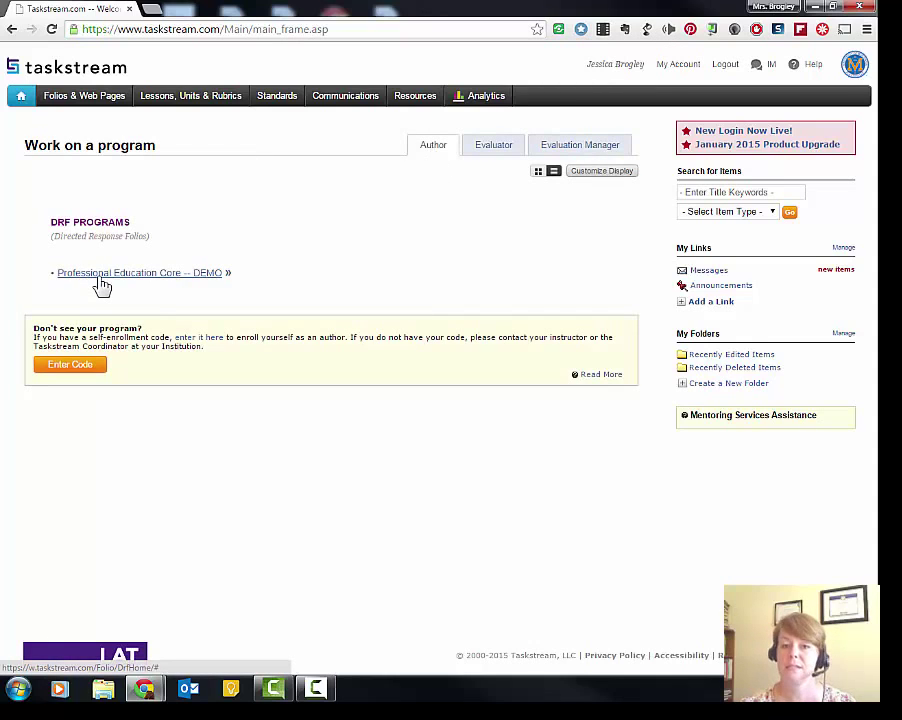
{"action": "left_click", "coordinate": [481, 151]}
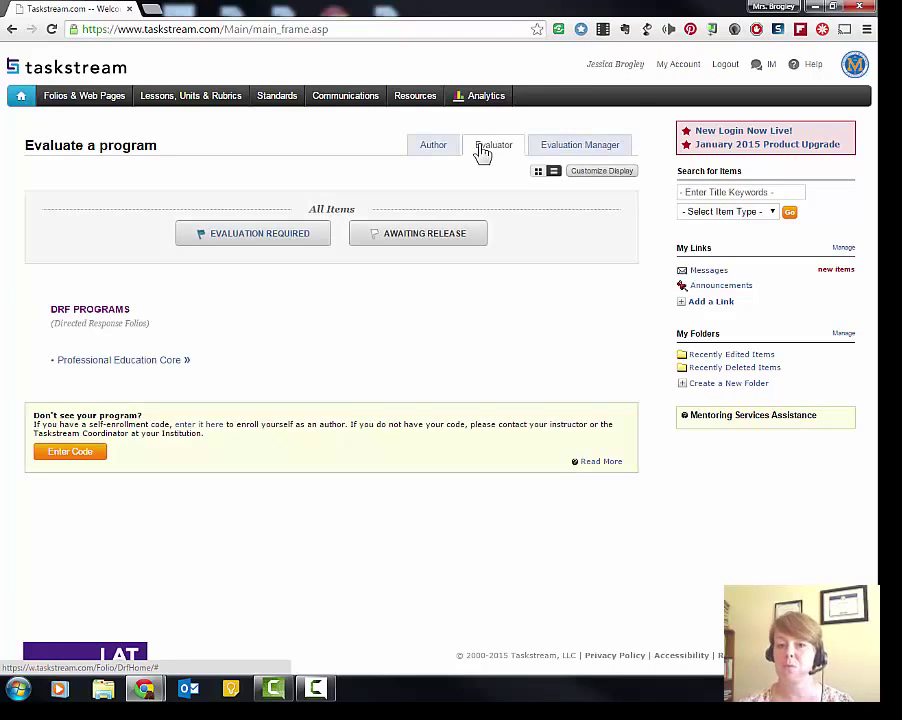
{"action": "left_click", "coordinate": [129, 364]}
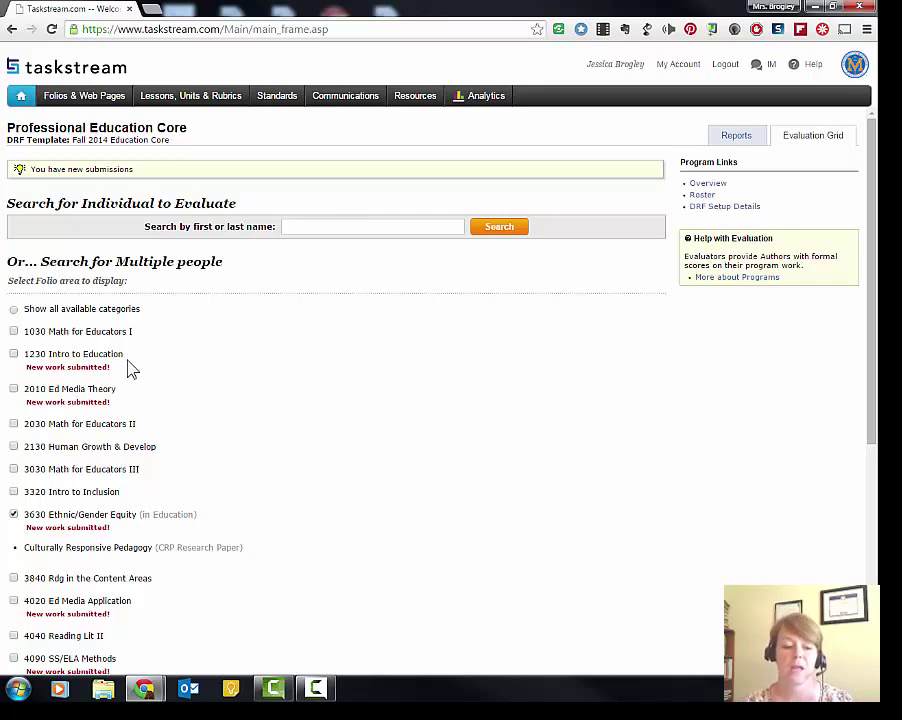
Replace the 3630 Ethnic/Gender Equity folio area selection with 4020 Ed Media Application.
{"action": "left_click", "coordinate": [14, 515]}
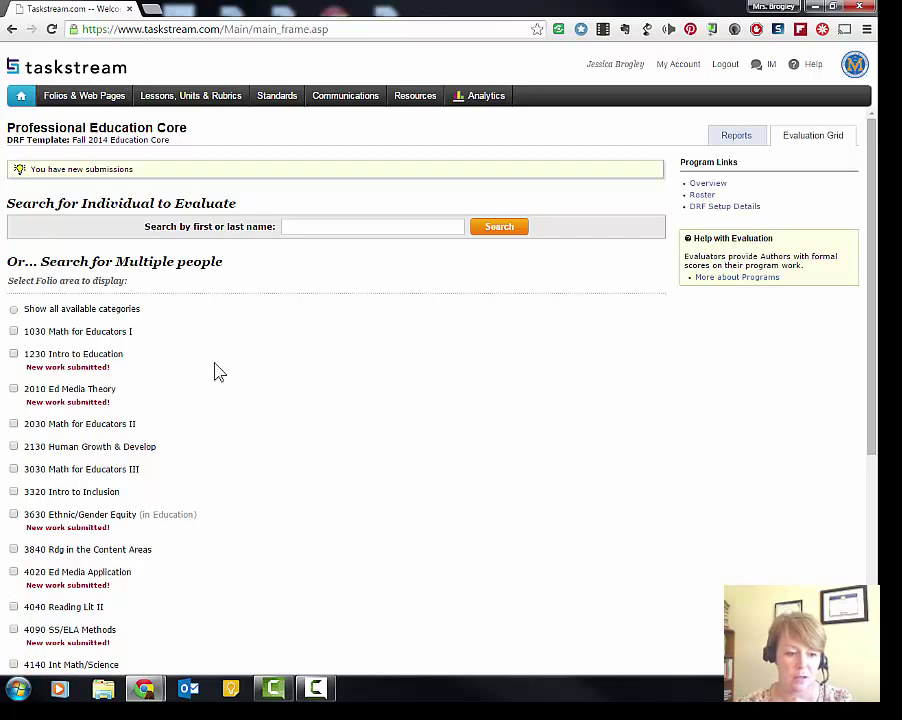
{"action": "left_click", "coordinate": [14, 310]}
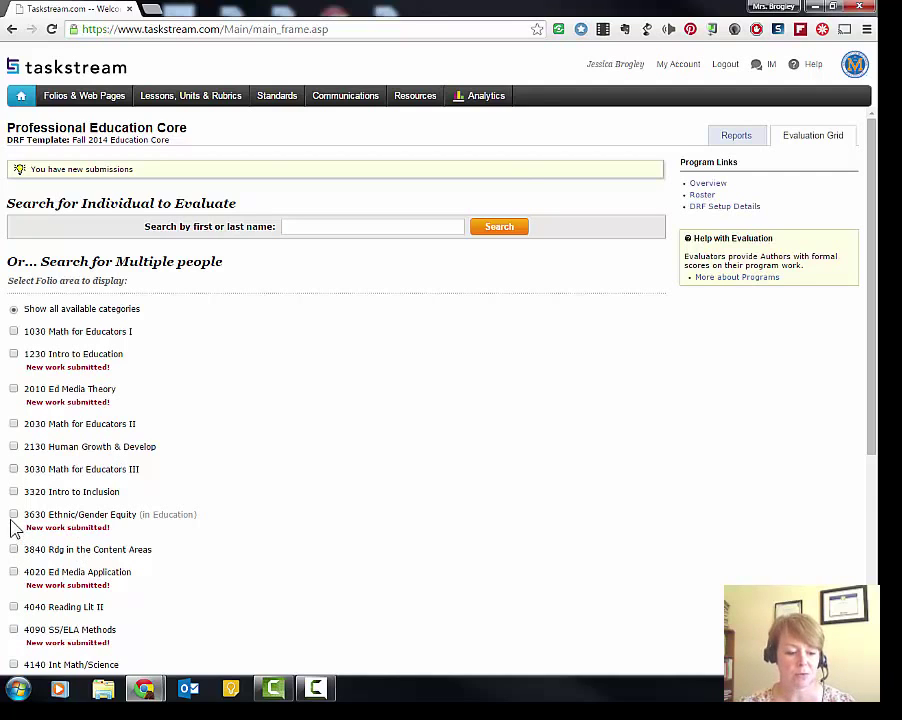
{"action": "scroll", "coordinate": [22, 570], "scroll_direction": "down", "scroll_amount": 1}
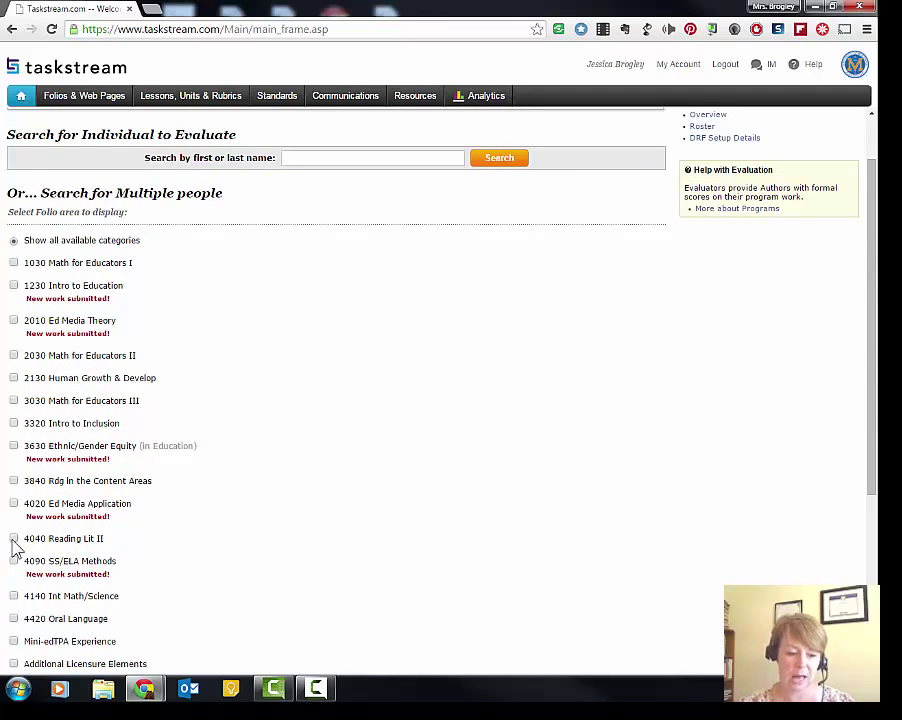
{"action": "left_click", "coordinate": [13, 504]}
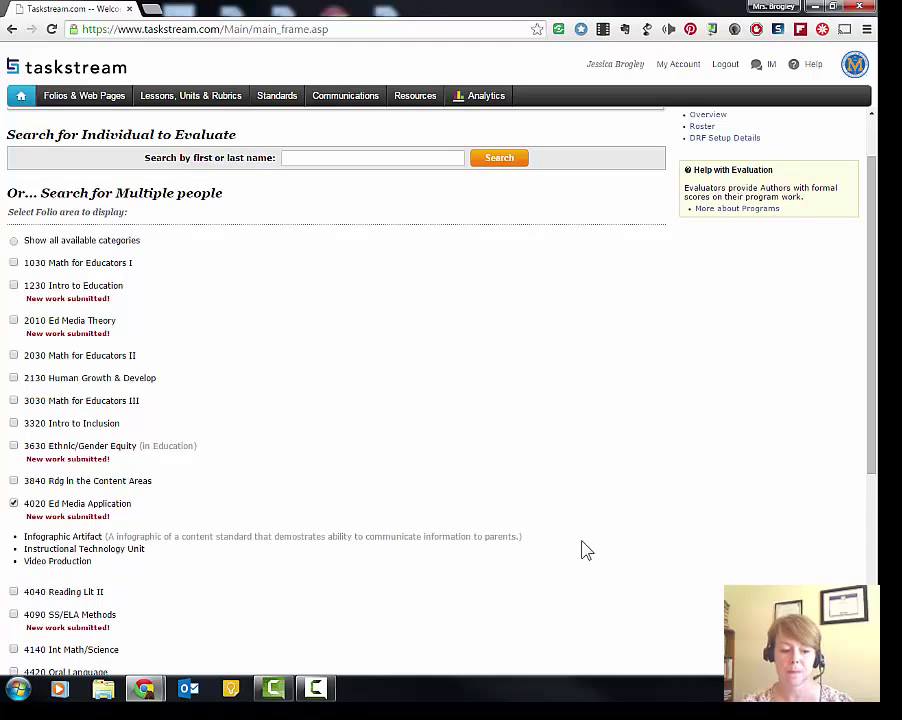
Try the awaiting-evaluation author filter and the option for activity in a given time period only, leaving its dates empty.
{"action": "scroll", "coordinate": [320, 588], "scroll_direction": "down", "scroll_amount": 4}
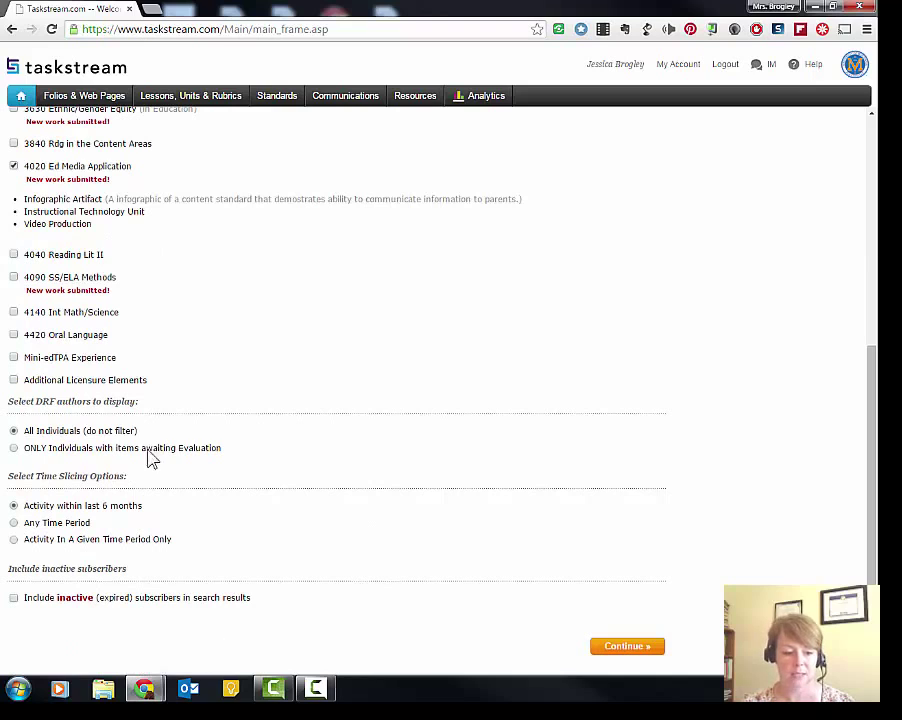
{"action": "left_click", "coordinate": [13, 449]}
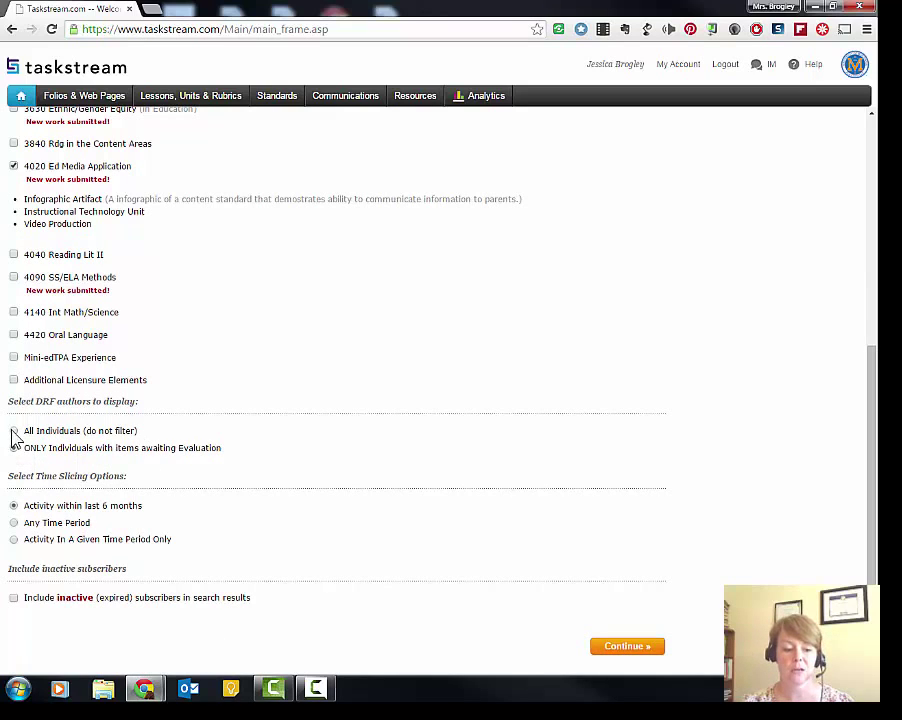
{"action": "left_click", "coordinate": [13, 431]}
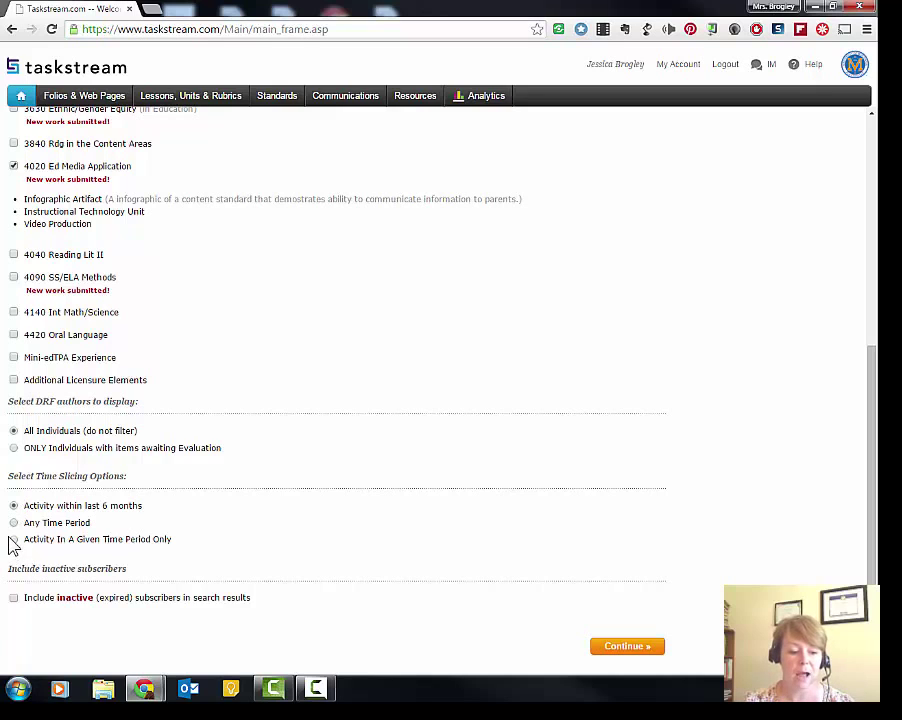
{"action": "left_click", "coordinate": [13, 540]}
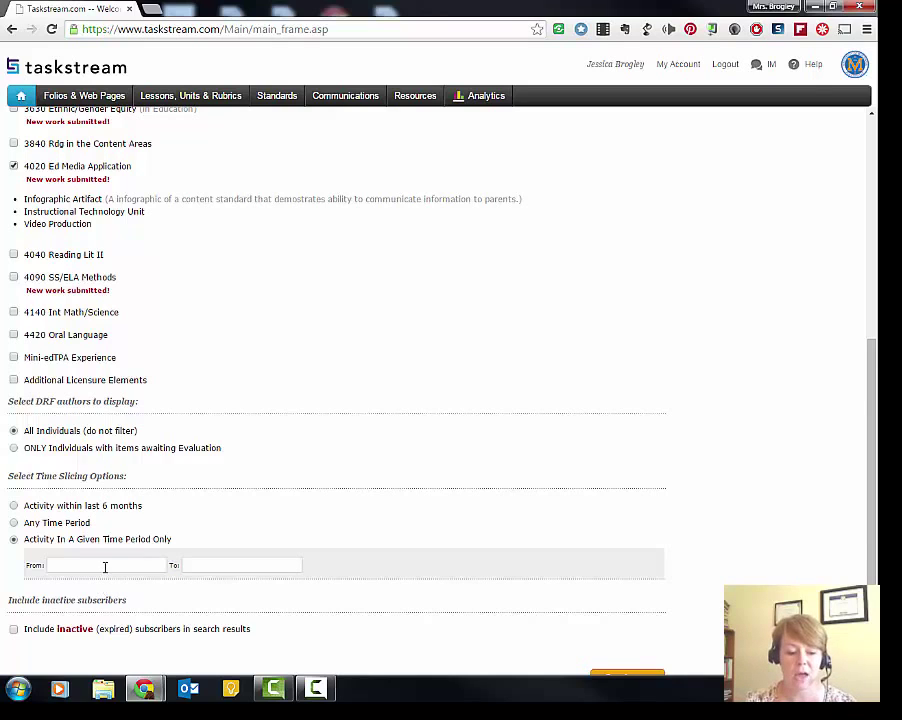
{"action": "left_click", "coordinate": [105, 565]}
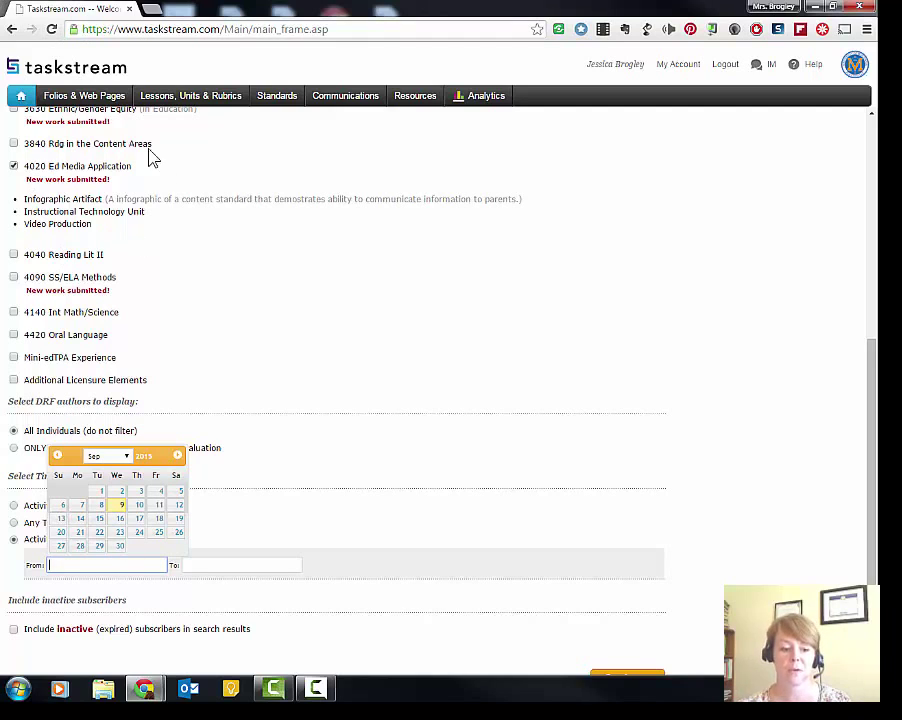
{"action": "left_click", "coordinate": [356, 466]}
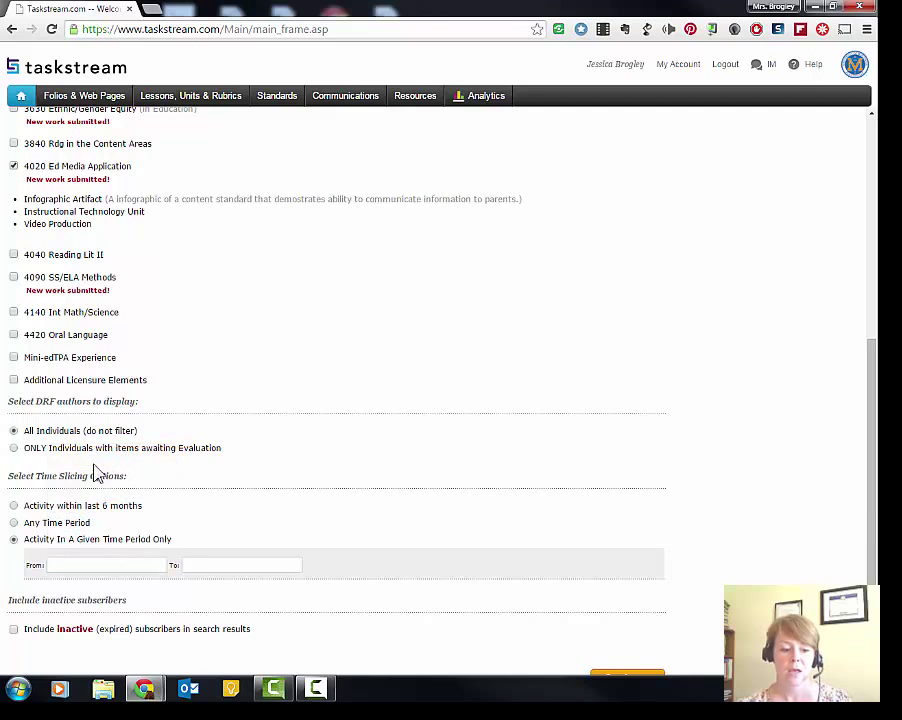
Display only individuals with items awaiting evaluation for any time period and look through the resulting evaluation grid.
{"action": "left_click", "coordinate": [14, 449]}
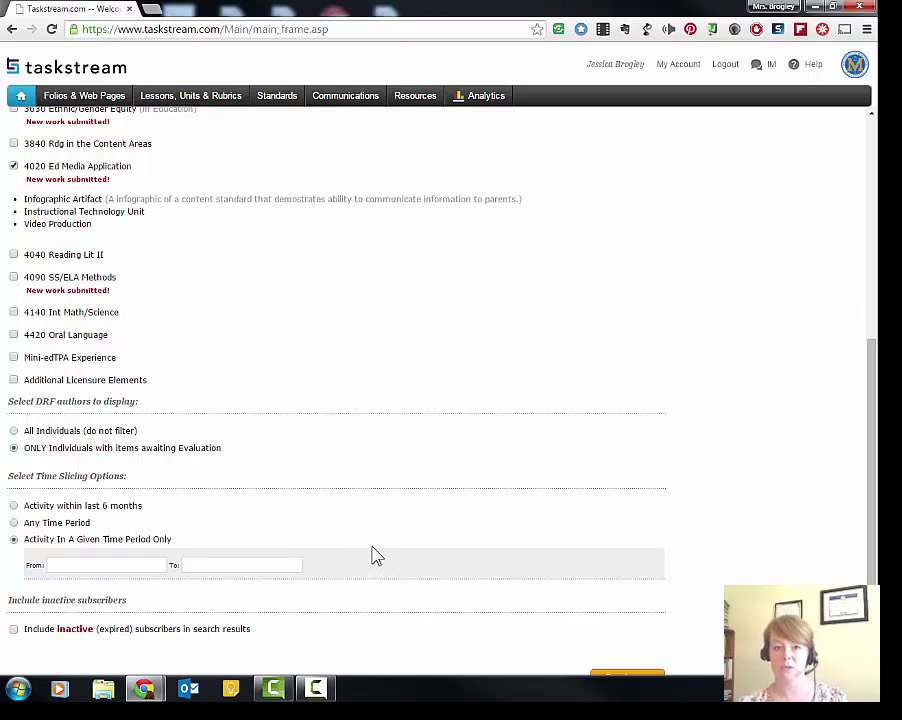
{"action": "scroll", "coordinate": [236, 517], "scroll_direction": "down", "scroll_amount": 1}
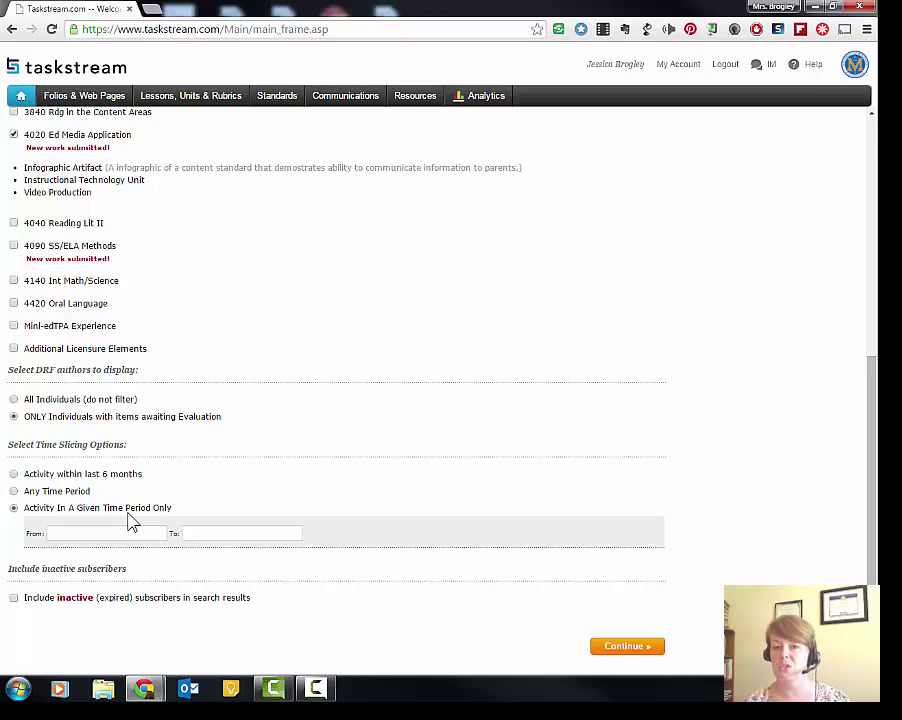
{"action": "left_click", "coordinate": [14, 491]}
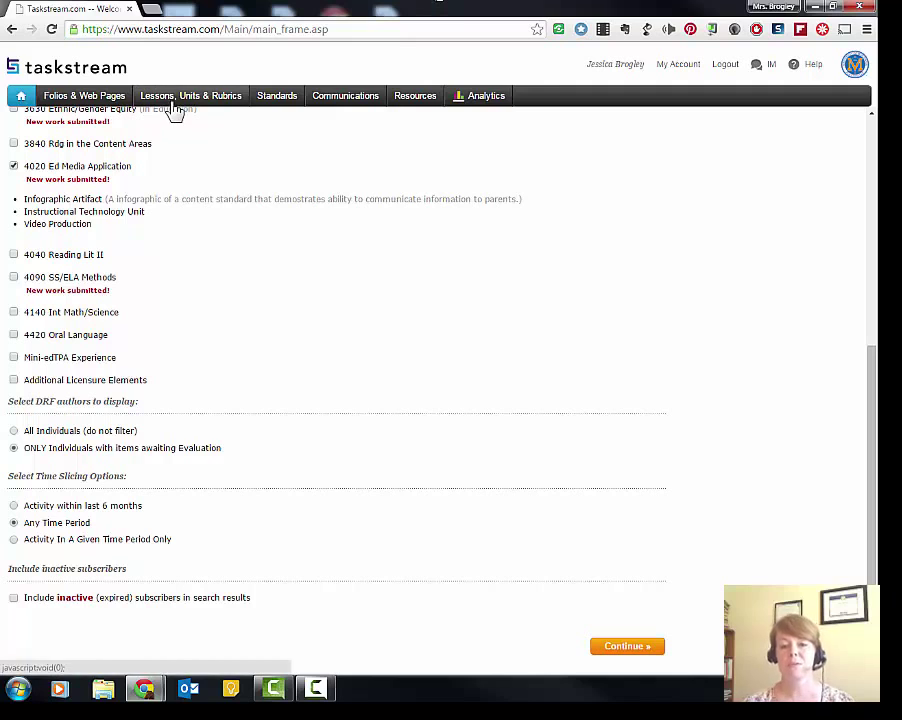
{"action": "left_click", "coordinate": [623, 650]}
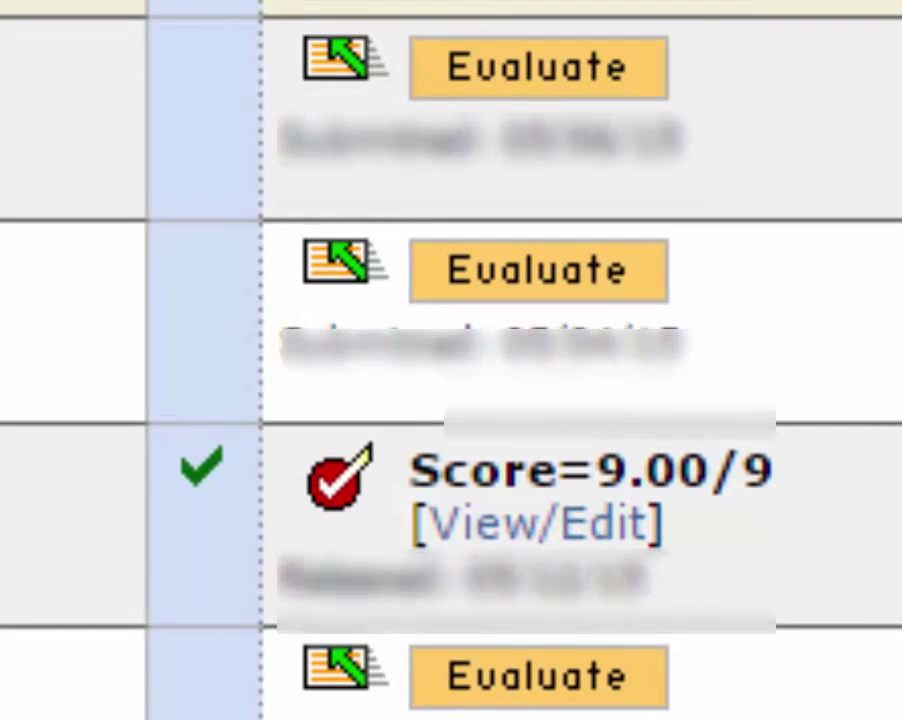
{"action": "scroll", "coordinate": [450, 360], "scroll_direction": "down", "scroll_amount": 2}
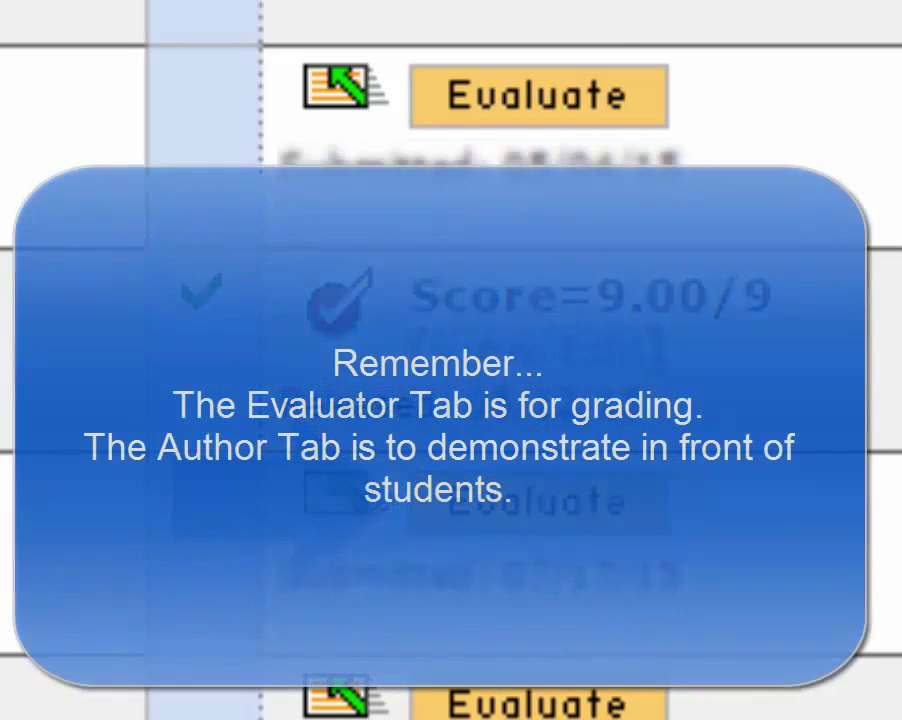
Return to the home page and open the Professional Education Core -- DEMO program as an author.
{"action": "left_click", "coordinate": [20, 96]}
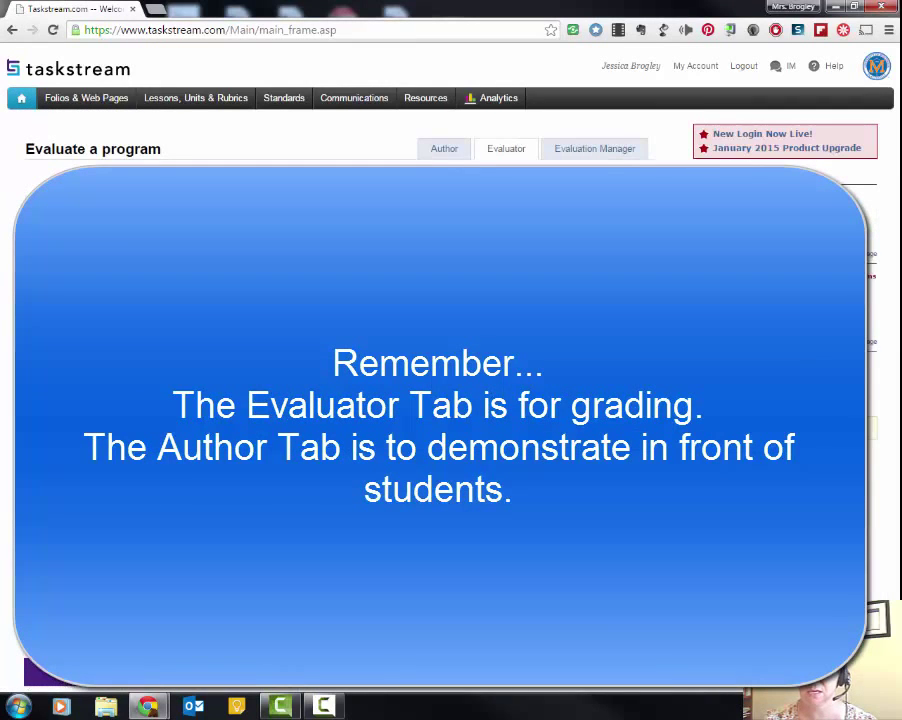
{"action": "left_click", "coordinate": [446, 152]}
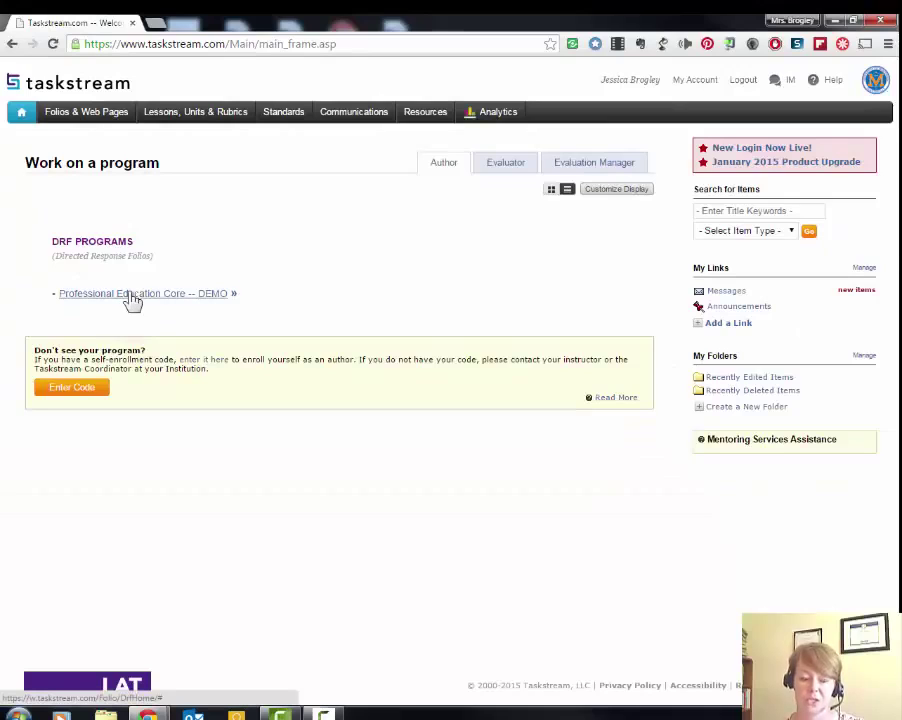
{"action": "left_click", "coordinate": [131, 297]}
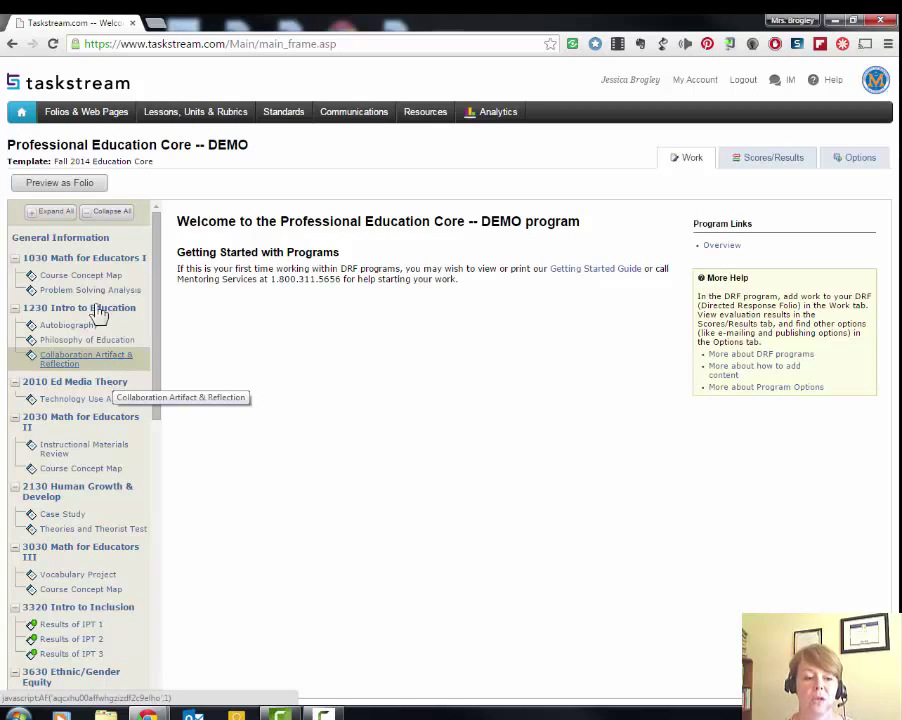
Browse the demo program's course outline and open Task 1: Context for Learning under Mini-edTPA Experience.
{"action": "scroll", "coordinate": [89, 452], "scroll_direction": "down", "scroll_amount": 1}
{"action": "scroll", "coordinate": [91, 465], "scroll_direction": "down", "scroll_amount": 5}
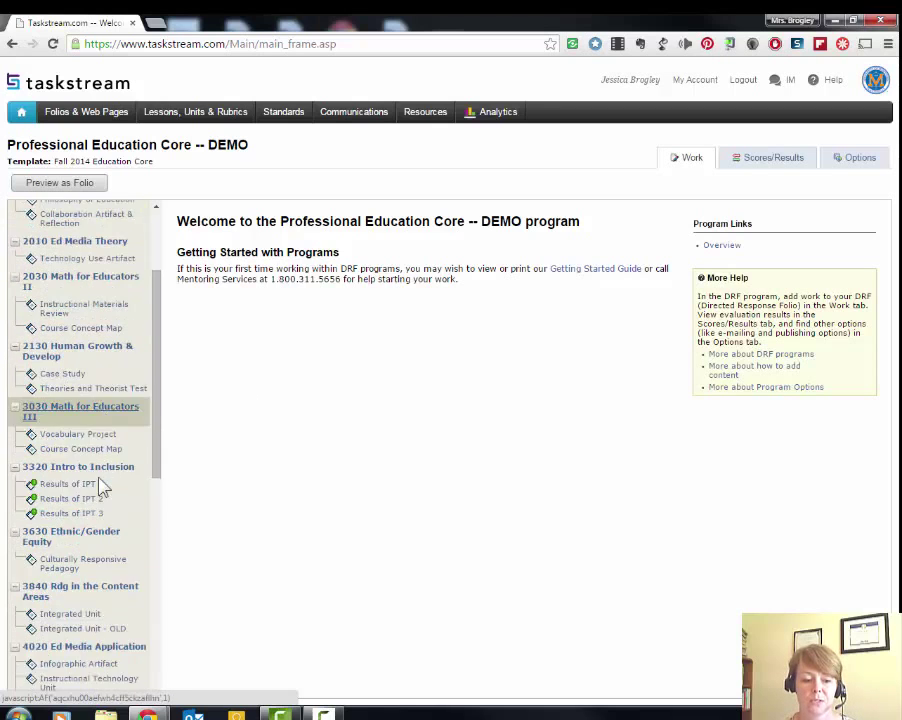
{"action": "scroll", "coordinate": [101, 487], "scroll_direction": "down", "scroll_amount": 3}
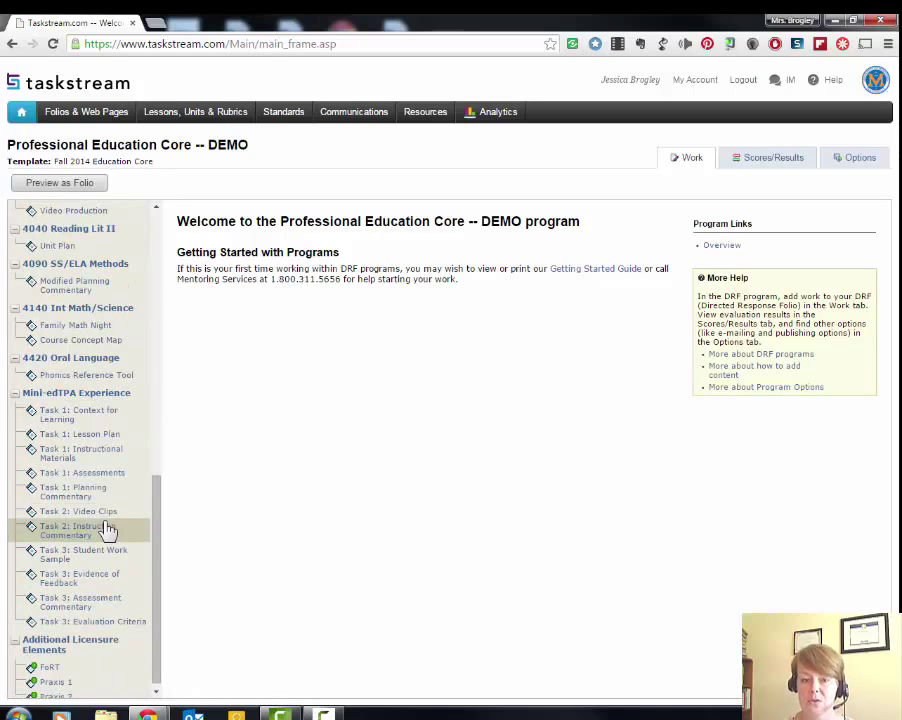
{"action": "scroll", "coordinate": [75, 595], "scroll_direction": "down", "scroll_amount": 1}
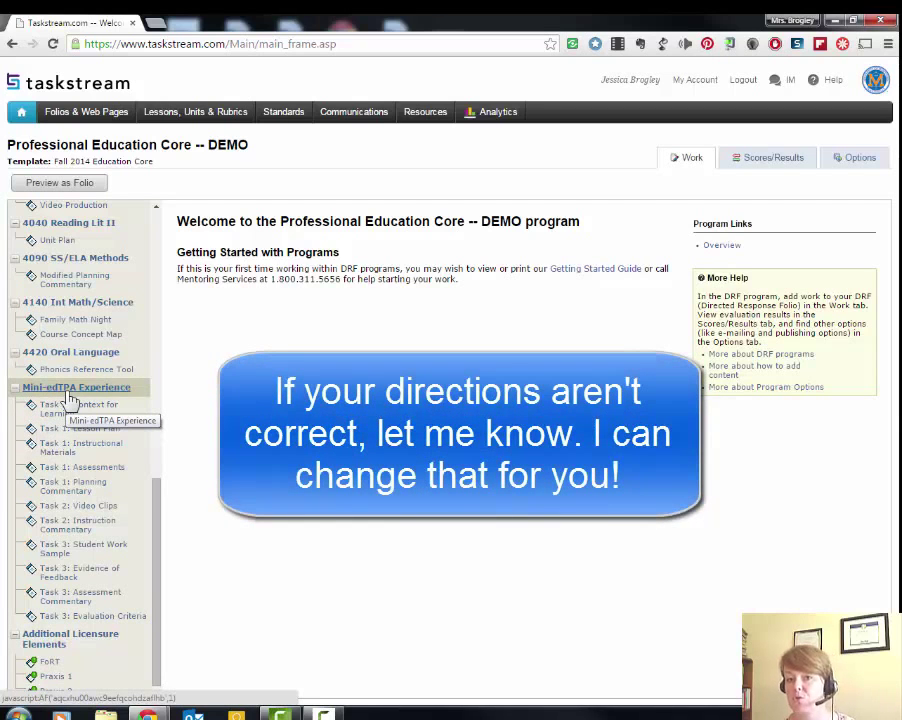
{"action": "left_click", "coordinate": [60, 410]}
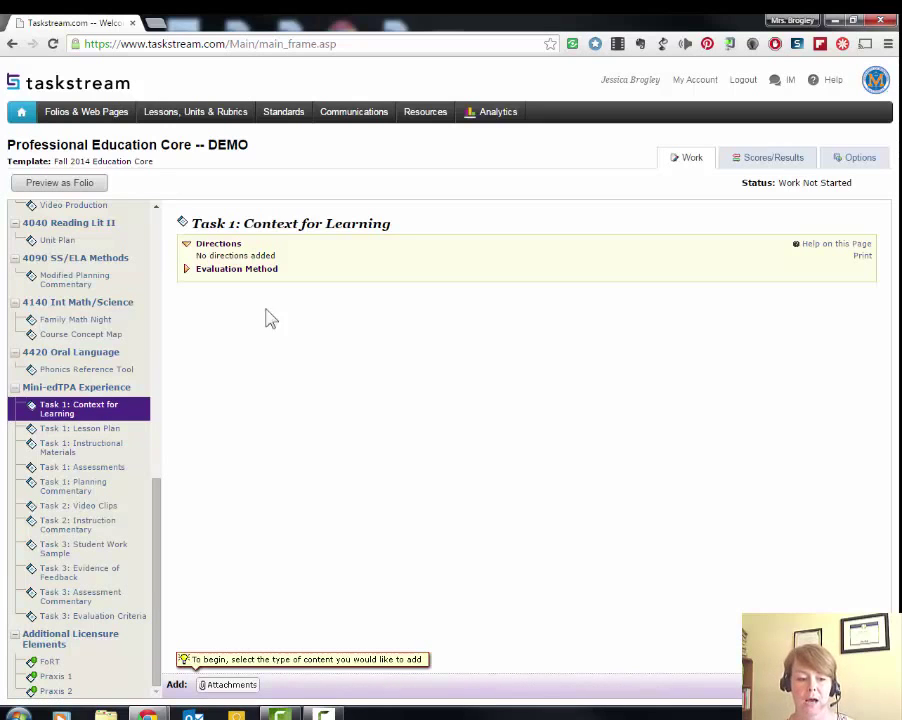
View the directions for Instructional Materials Review under 2030 Math for Educators II and reopen Task 1: Context for Learning.
{"action": "scroll", "coordinate": [95, 300], "scroll_direction": "up", "scroll_amount": 3}
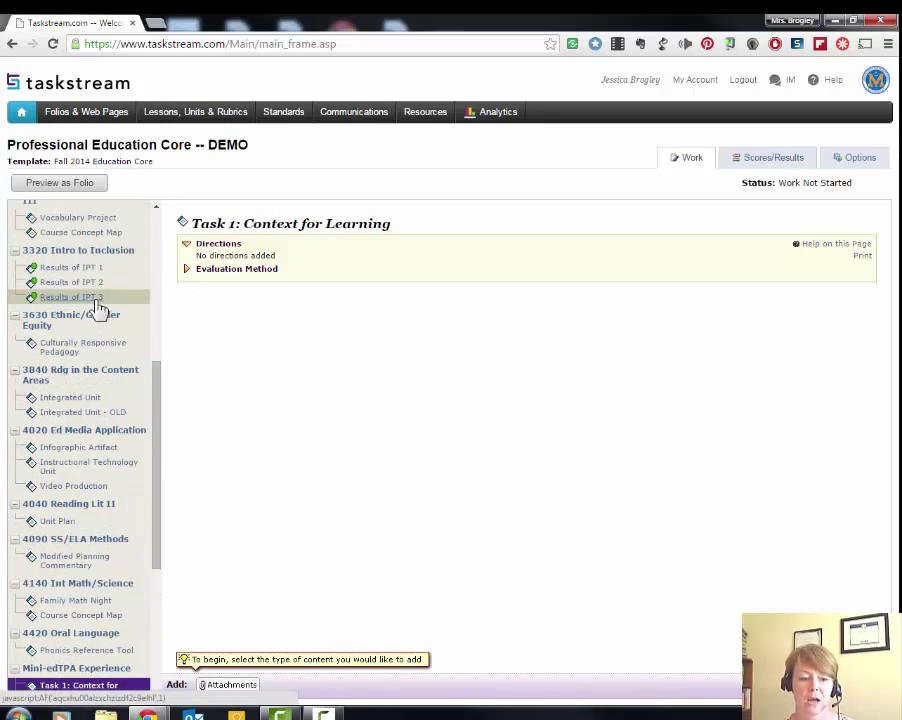
{"action": "scroll", "coordinate": [84, 270], "scroll_direction": "up", "scroll_amount": 2}
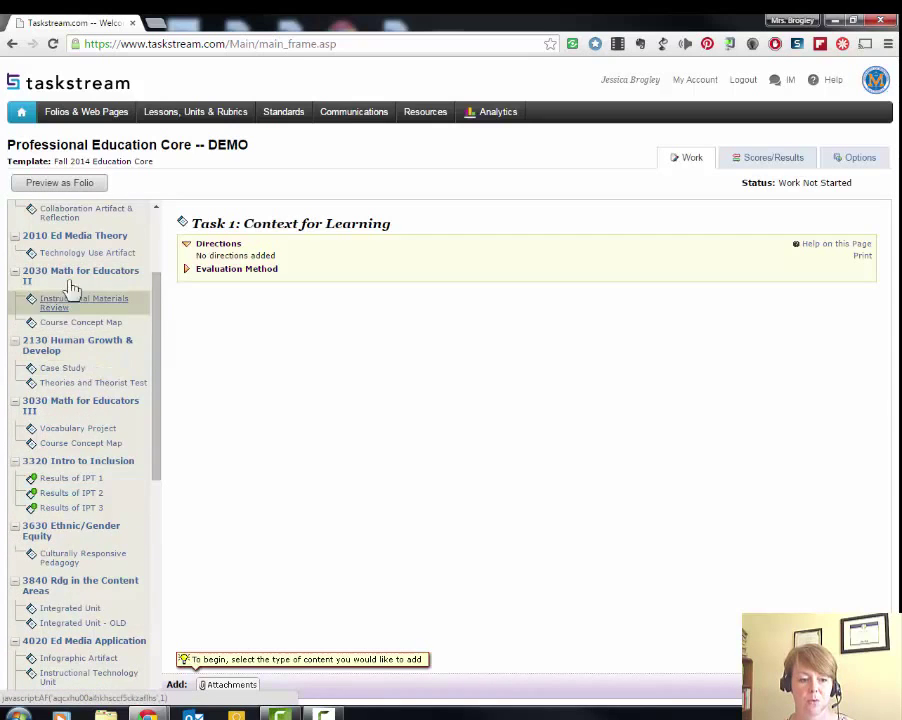
{"action": "left_click", "coordinate": [82, 303]}
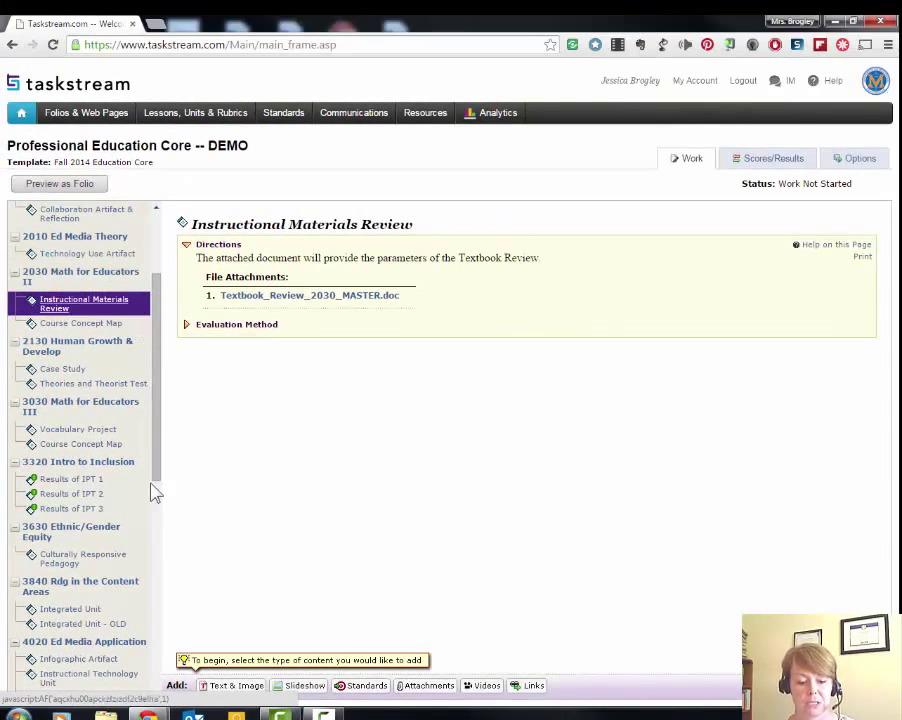
{"action": "scroll", "coordinate": [85, 580], "scroll_direction": "down", "scroll_amount": 4}
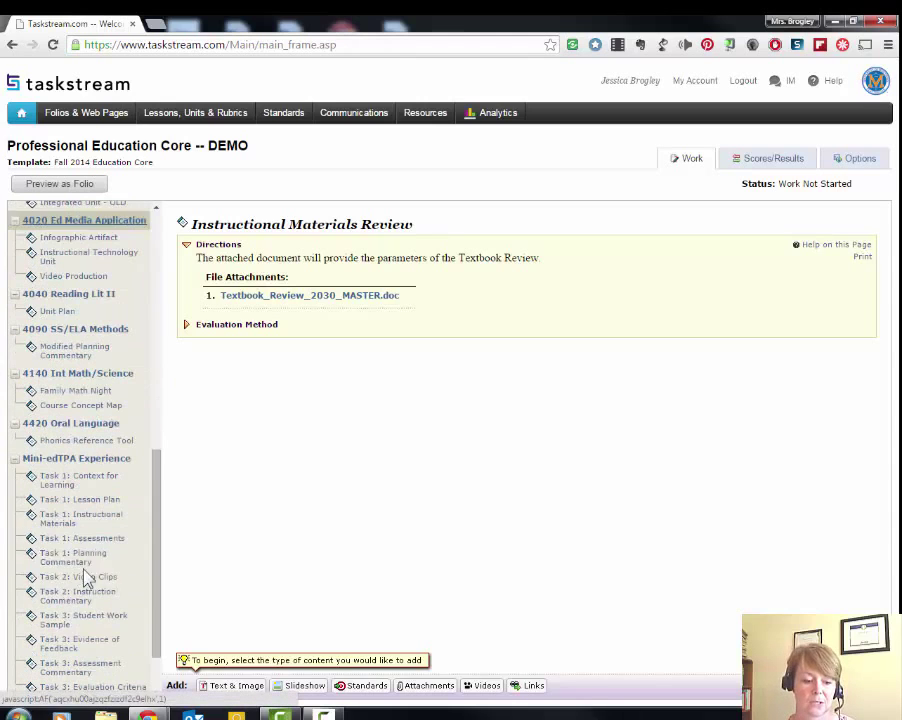
{"action": "left_click", "coordinate": [84, 482]}
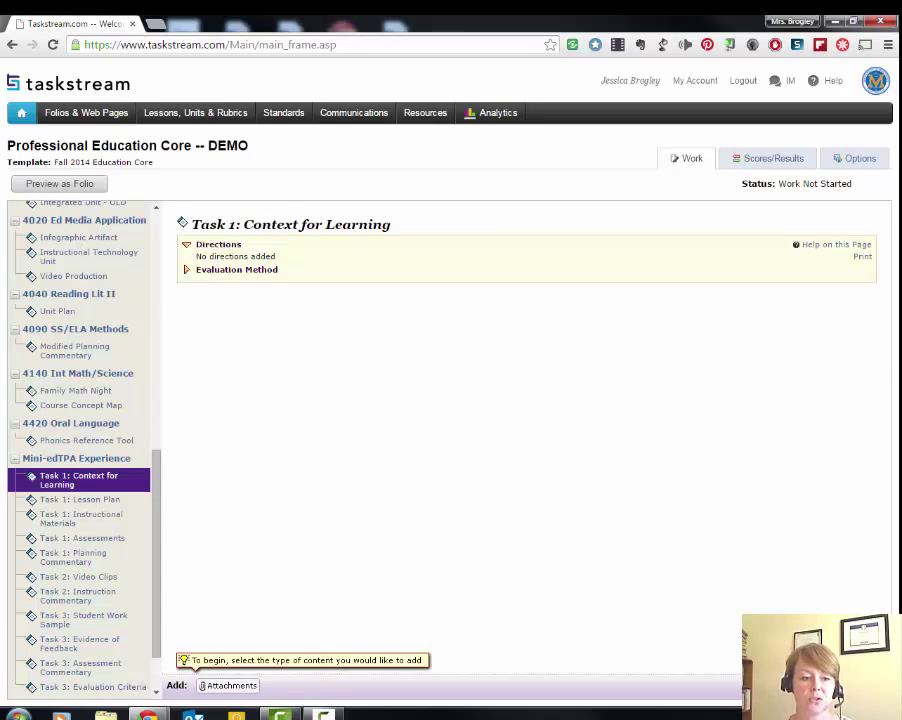
Return to the home page and compare the evaluator programs with the author programs, ending on the author view.
{"action": "left_click", "coordinate": [22, 116]}
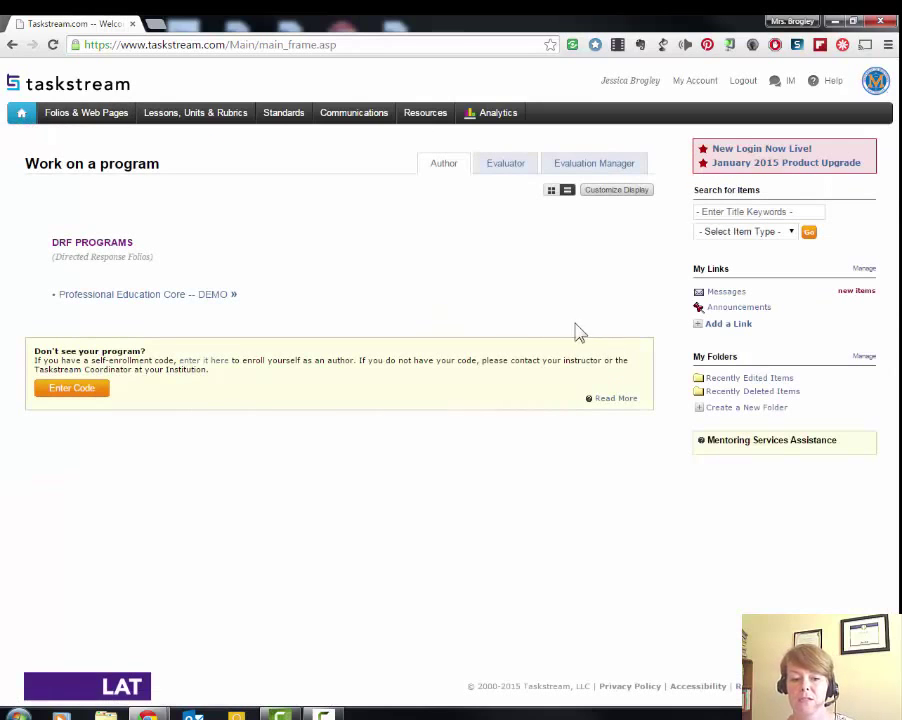
{"action": "left_click", "coordinate": [499, 176]}
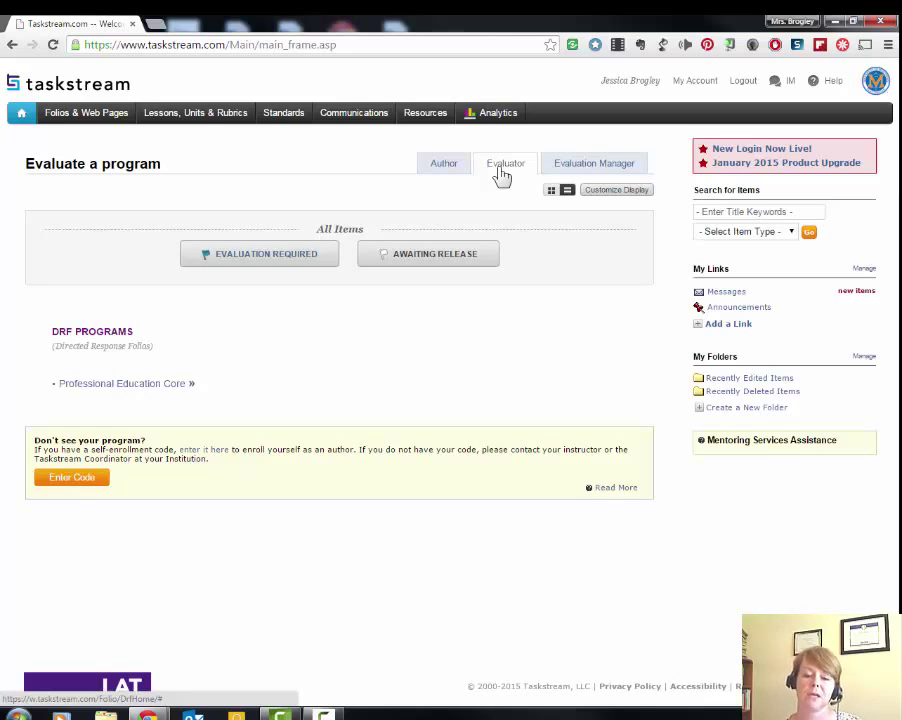
{"action": "left_click", "coordinate": [446, 168]}
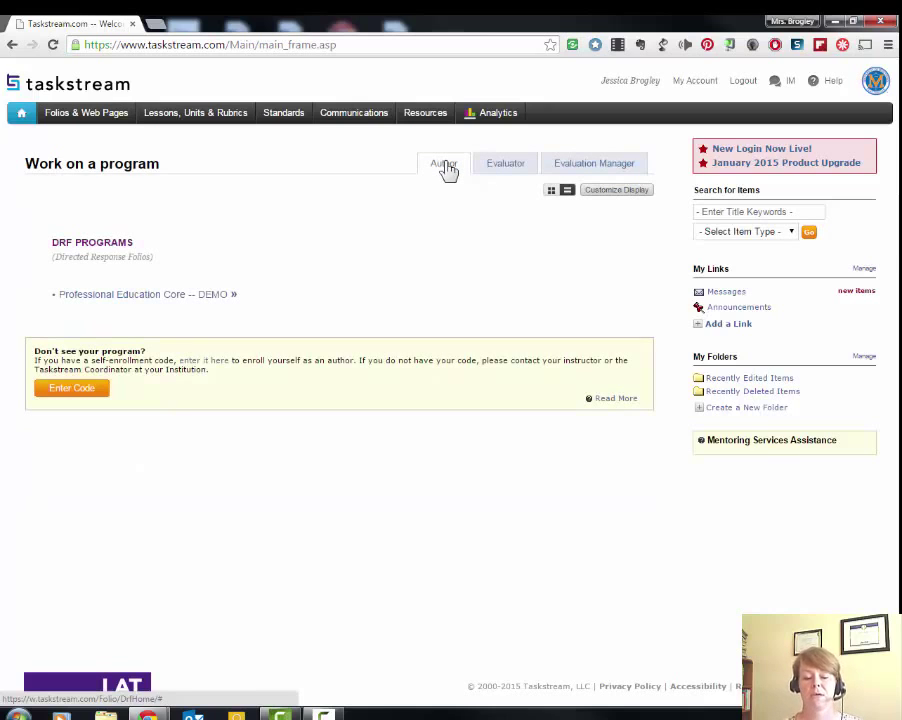